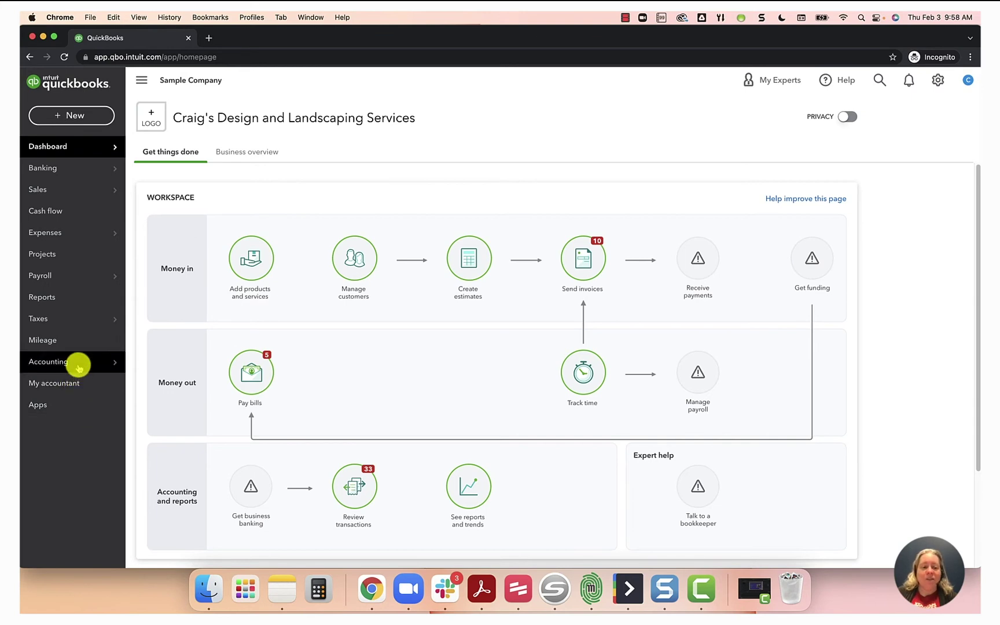
Step: Open the Reconcile page from the Accounting menu
{"action": "mouse_move", "coordinate": [79, 367]}
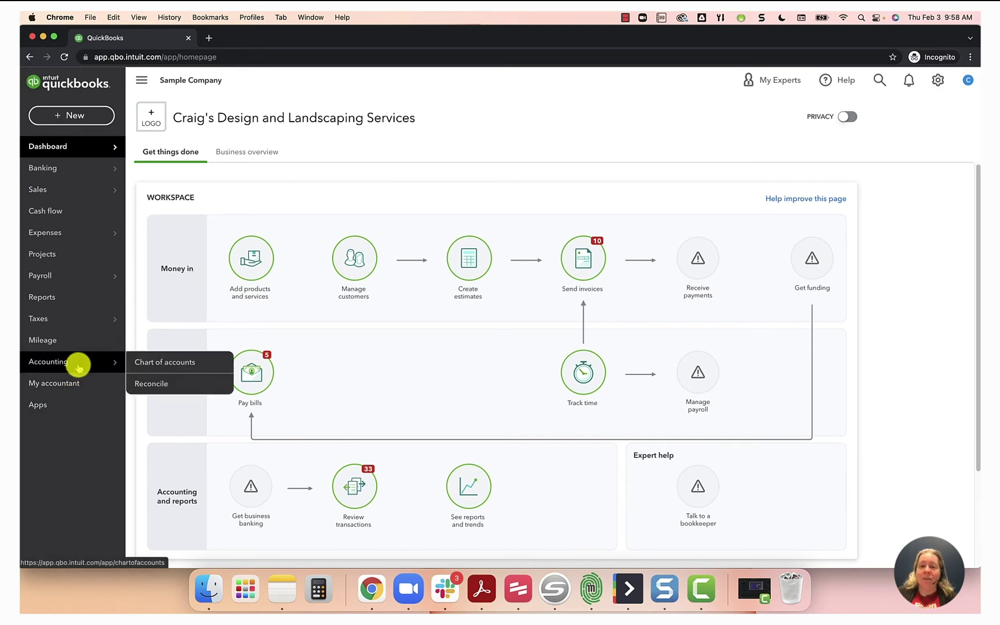
{"action": "left_click", "coordinate": [152, 384]}
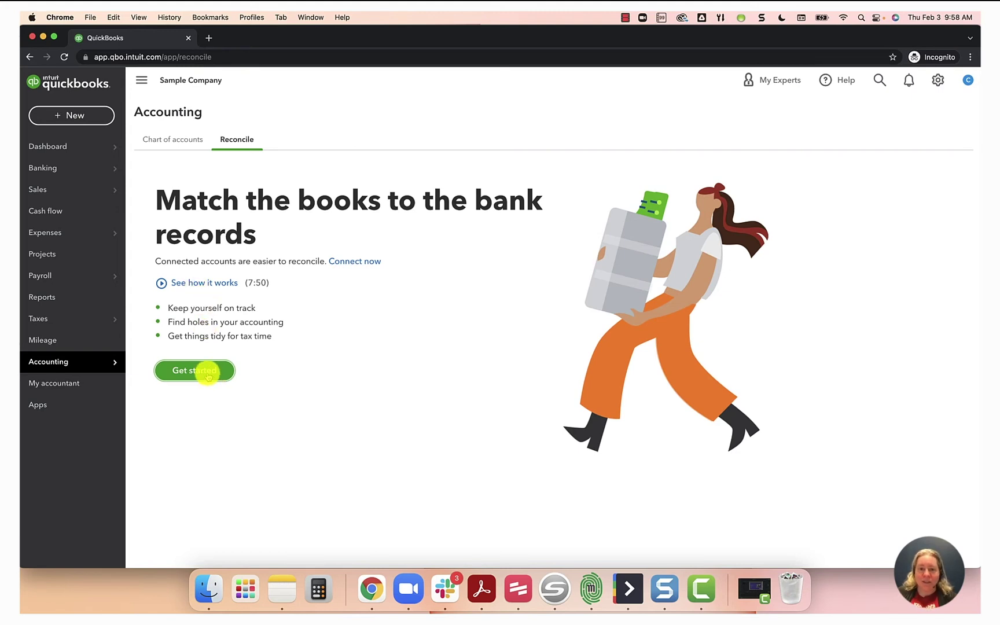
Step: Start a Checking account reconciliation showing the 5,000.00 beginning balance
{"action": "left_click", "coordinate": [208, 376]}
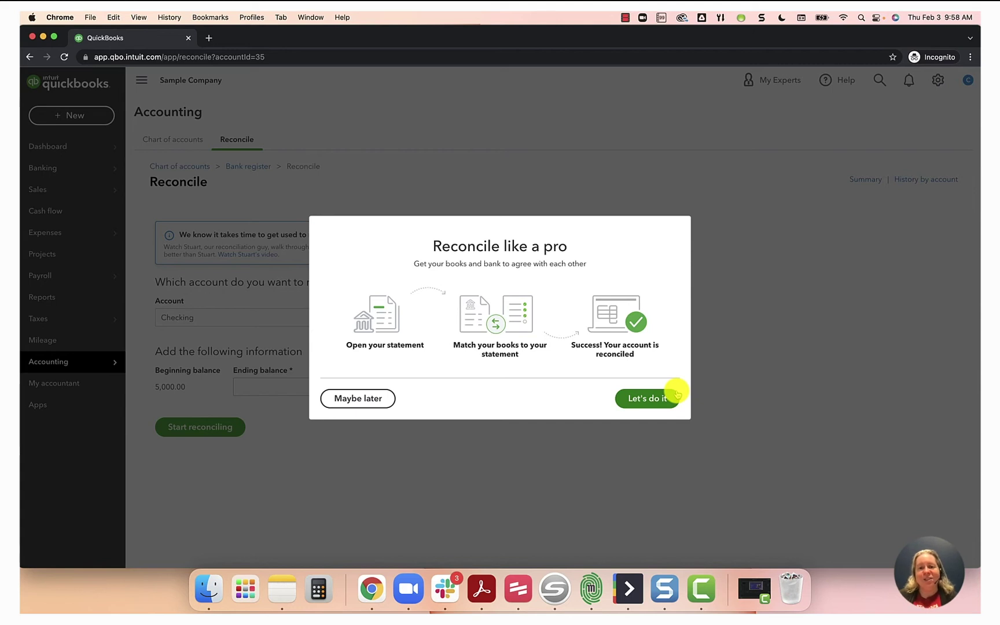
{"action": "left_click", "coordinate": [677, 393]}
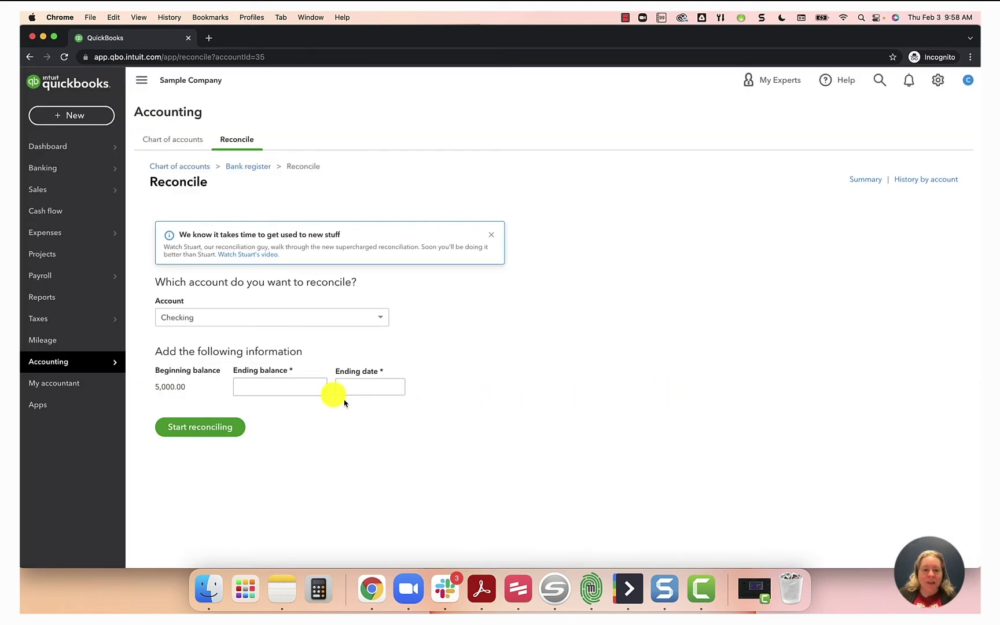
{"action": "left_click", "coordinate": [207, 319]}
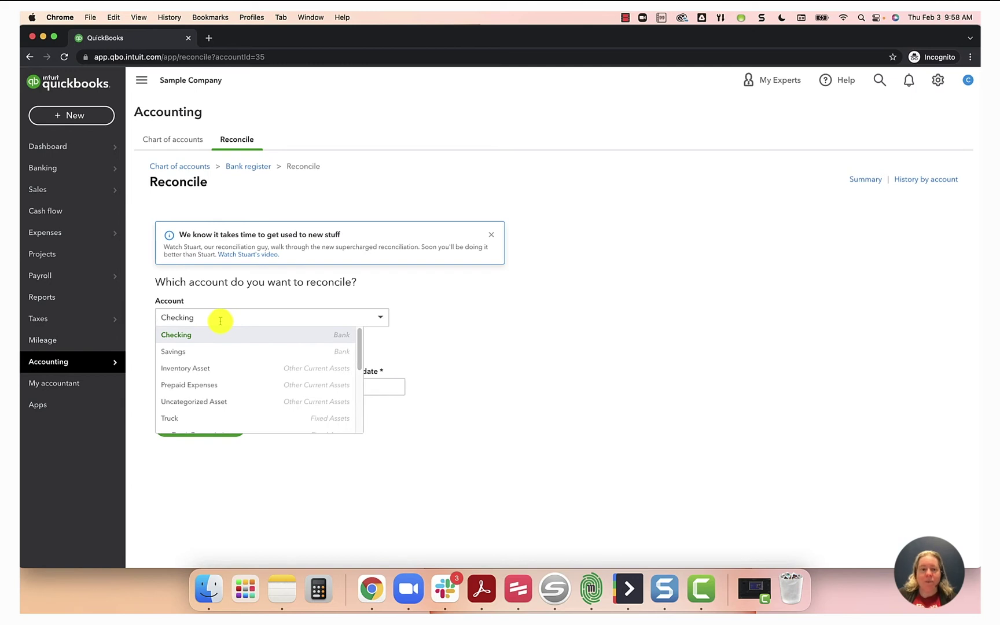
{"action": "left_click", "coordinate": [471, 326]}
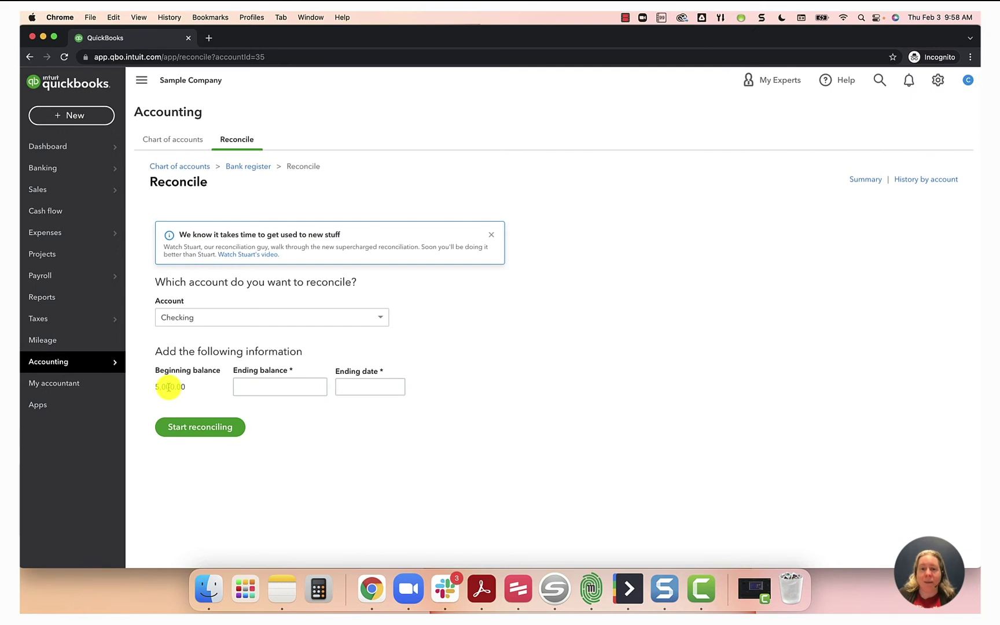
{"action": "left_click", "coordinate": [263, 388]}
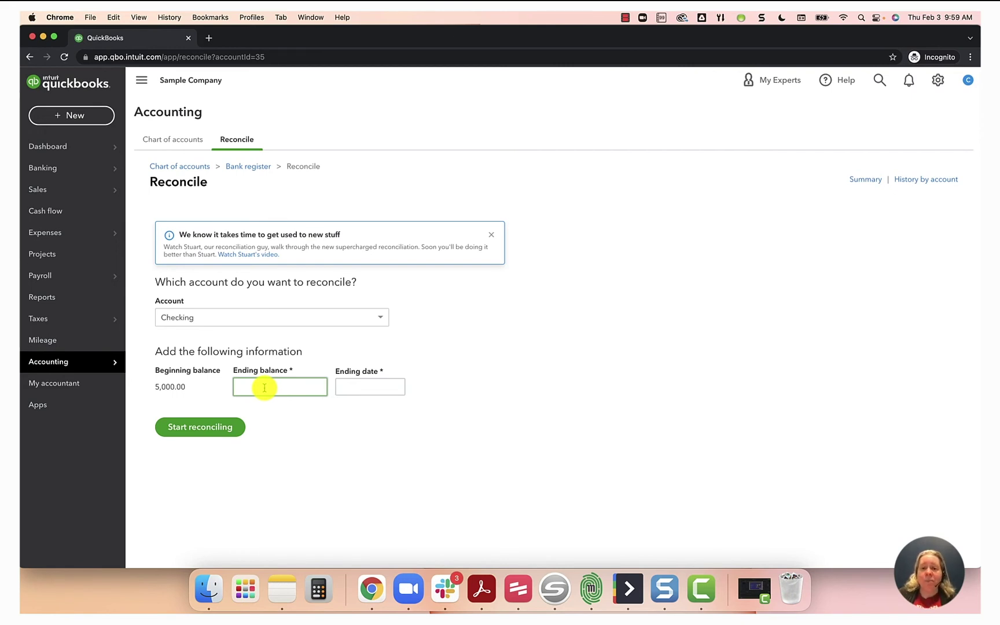
Step: Copy the statement's $4,925.00 closing balance into the reconciliation's Ending balance as 4925.00
{"action": "left_click", "coordinate": [483, 586]}
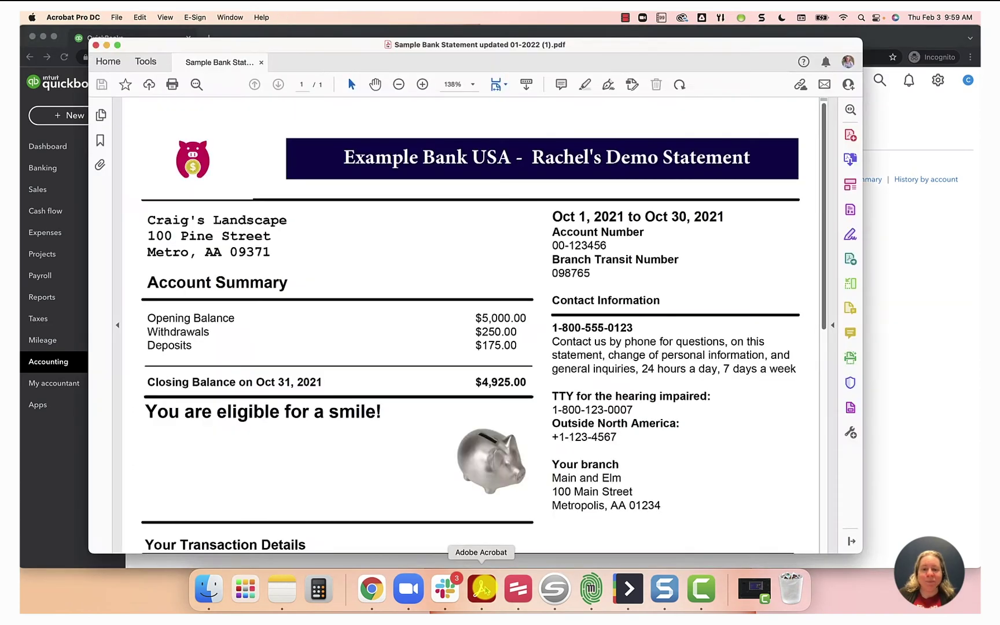
{"action": "left_click_drag", "start_coordinate": [608, 45], "coordinate": [582, 31]}
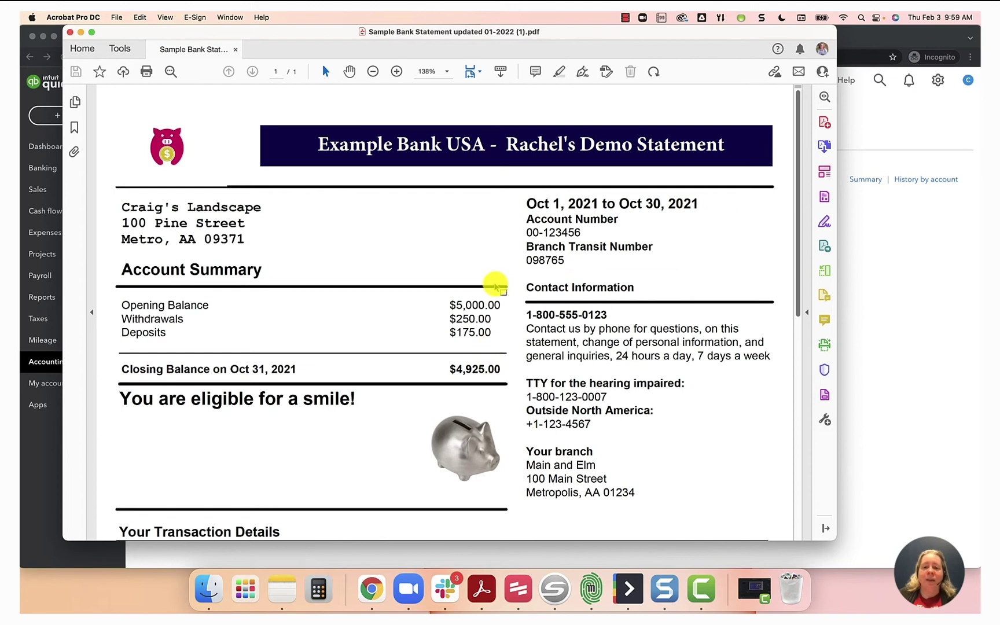
{"action": "left_click_drag", "start_coordinate": [452, 369], "coordinate": [502, 369]}
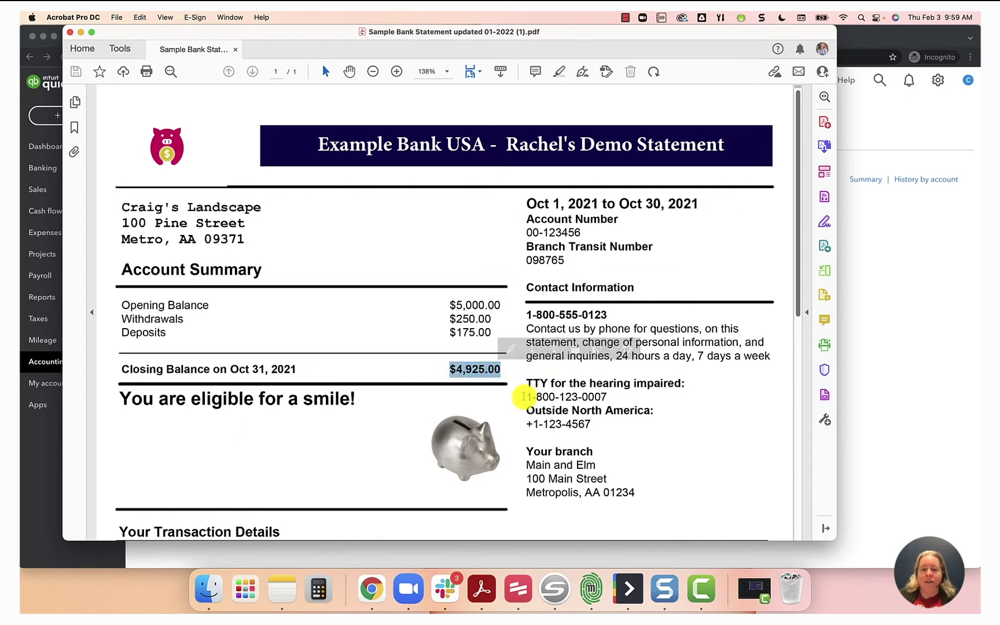
{"action": "left_click", "coordinate": [880, 381]}
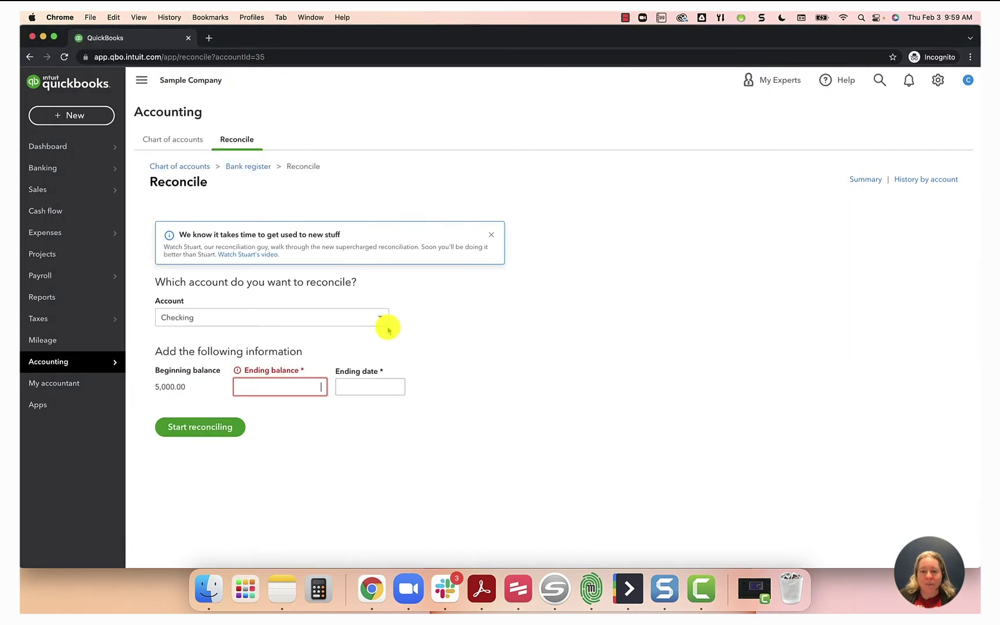
{"action": "type", "text": "4925"}
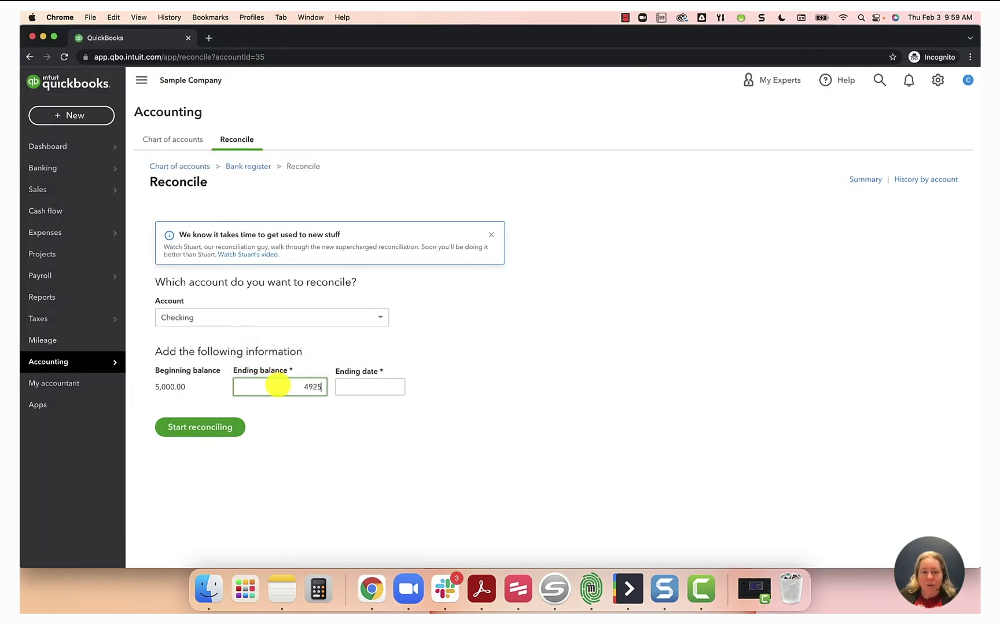
{"action": "type", "text": ".00"}
{"action": "key", "text": "Tab"}
{"action": "key", "text": "super+Tab"}
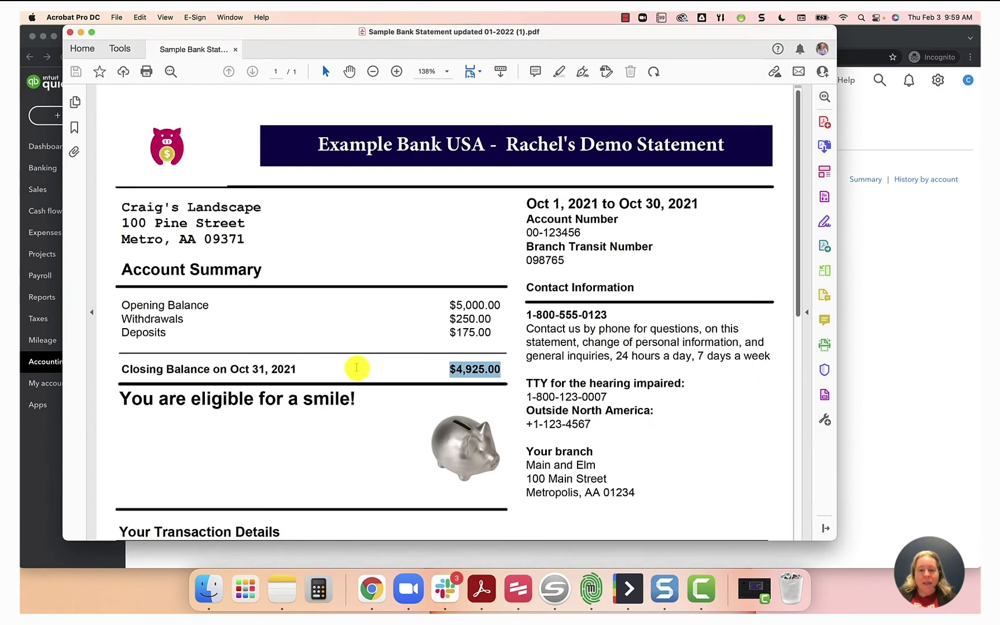
{"action": "left_click", "coordinate": [286, 368]}
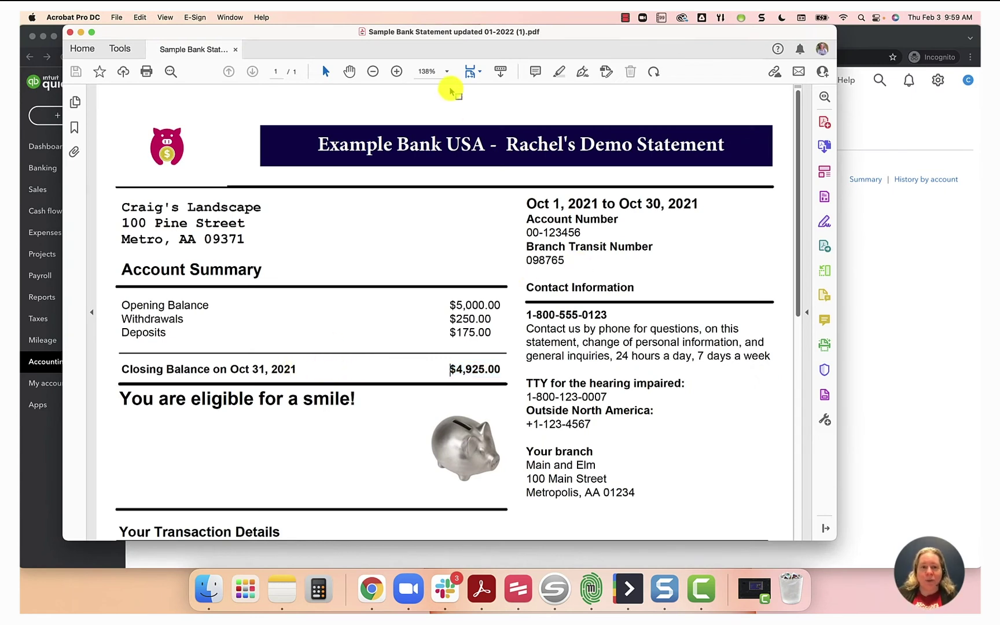
Step: Correct the statement period end date from Oct 30 to Oct 31, 2021 and save the PDF
{"action": "left_click_drag", "start_coordinate": [642, 203], "coordinate": [678, 204]}
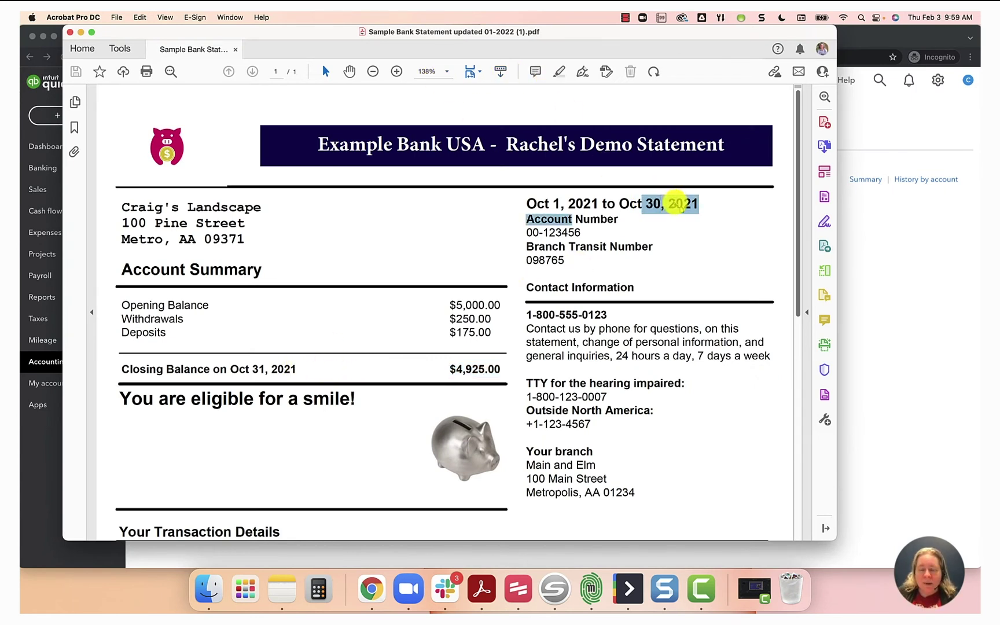
{"action": "left_click", "coordinate": [553, 204]}
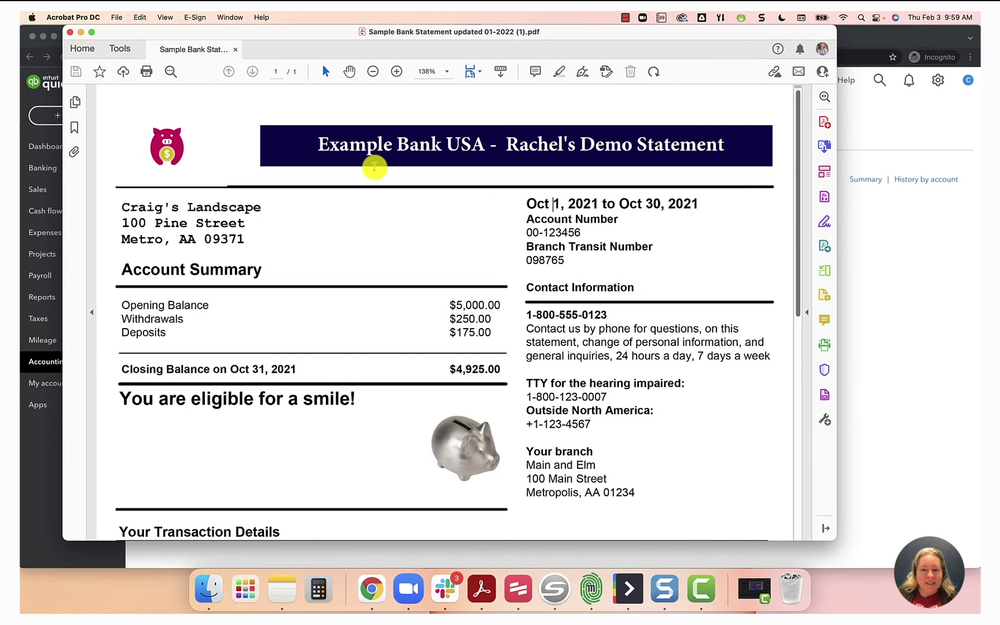
{"action": "left_click", "coordinate": [120, 48]}
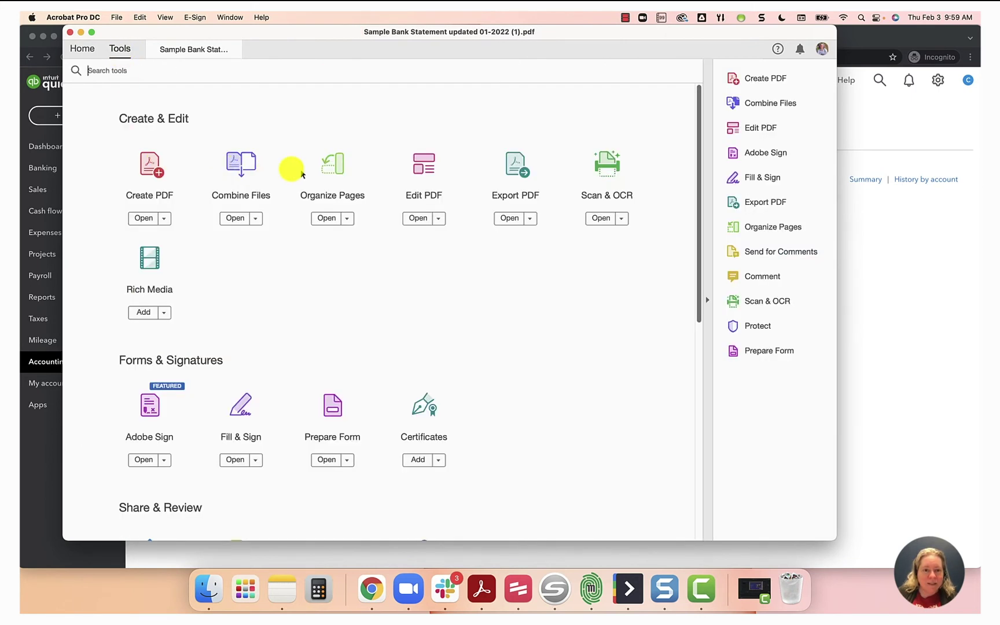
{"action": "left_click", "coordinate": [423, 169]}
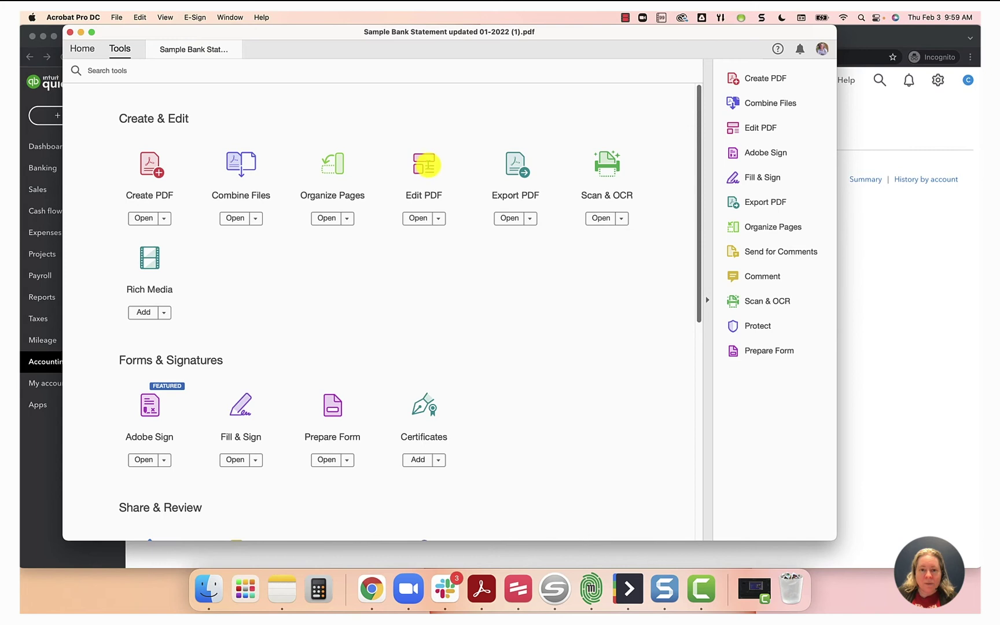
{"action": "left_click", "coordinate": [557, 214]}
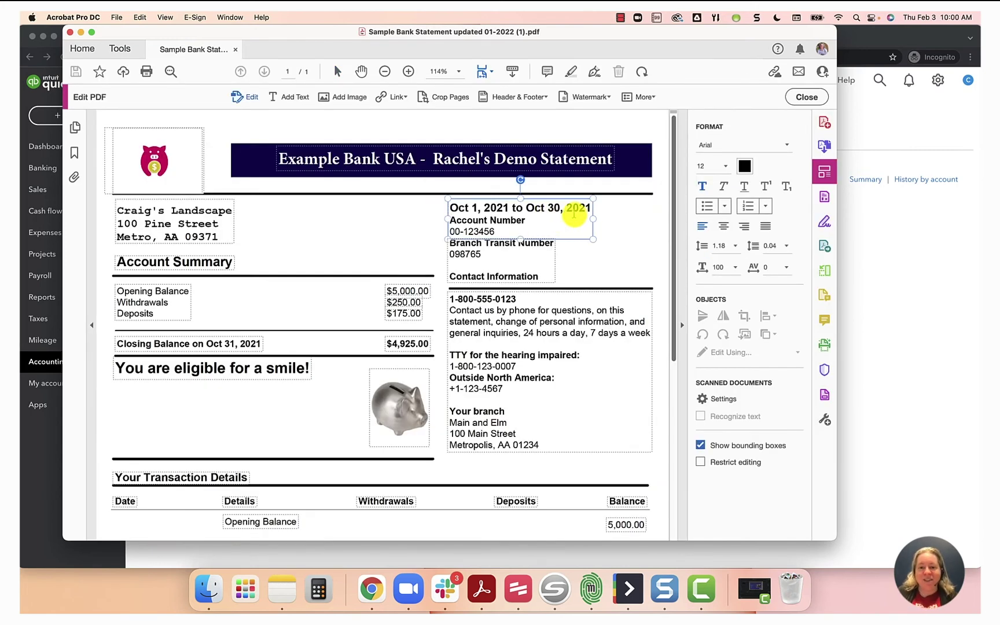
{"action": "left_click", "coordinate": [557, 207]}
{"action": "key", "text": "BackSpace"}
{"action": "type", "text": "1"}
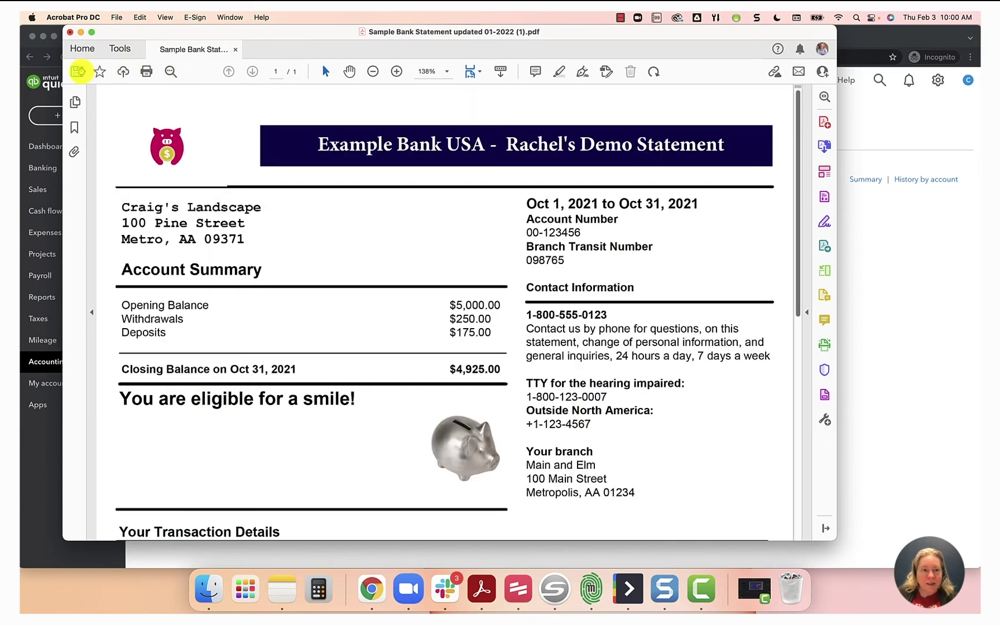
{"action": "left_click", "coordinate": [83, 72]}
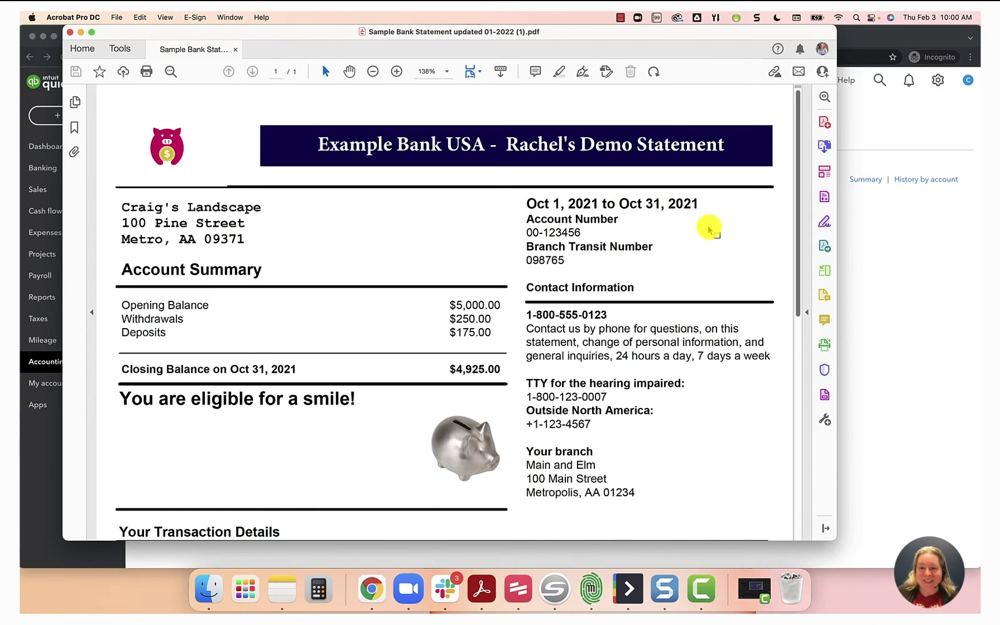
Step: Enter 10/31/2021 as the ending date and start reconciling Checking
{"action": "left_click", "coordinate": [870, 313]}
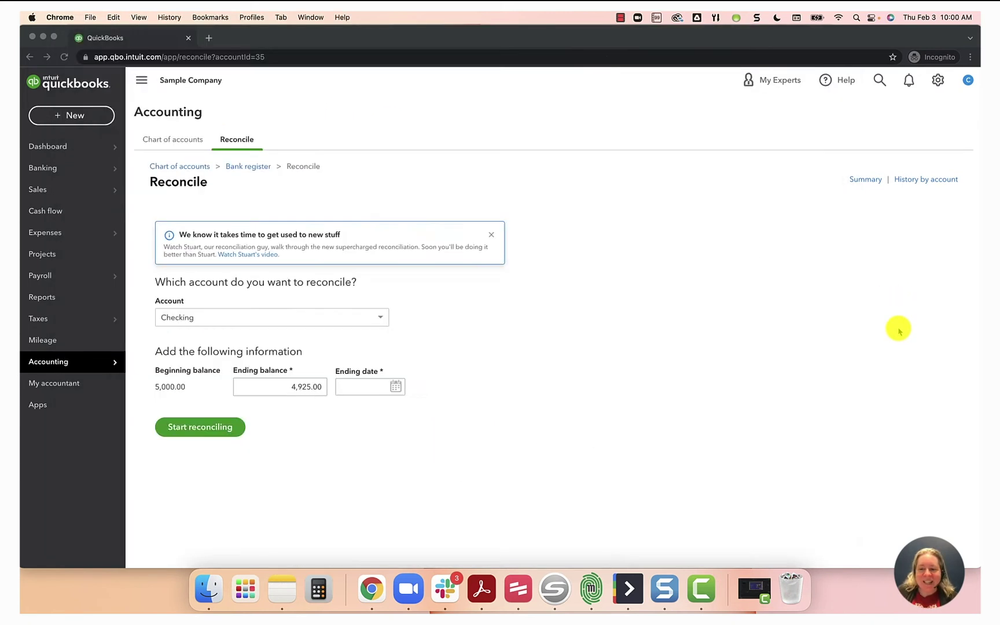
{"action": "type", "text": "10/31/2021"}
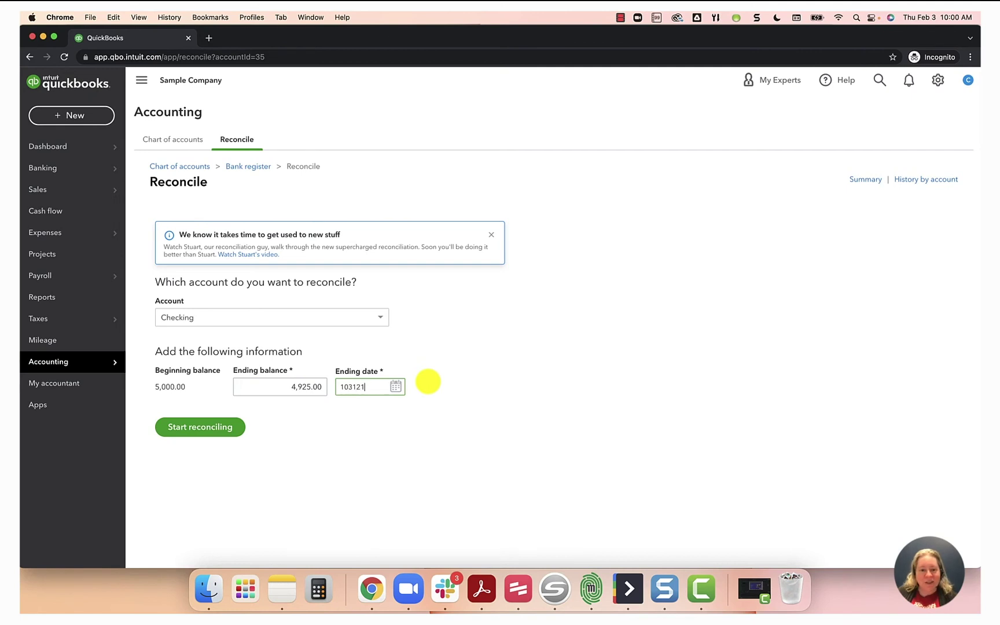
{"action": "key", "text": "Tab"}
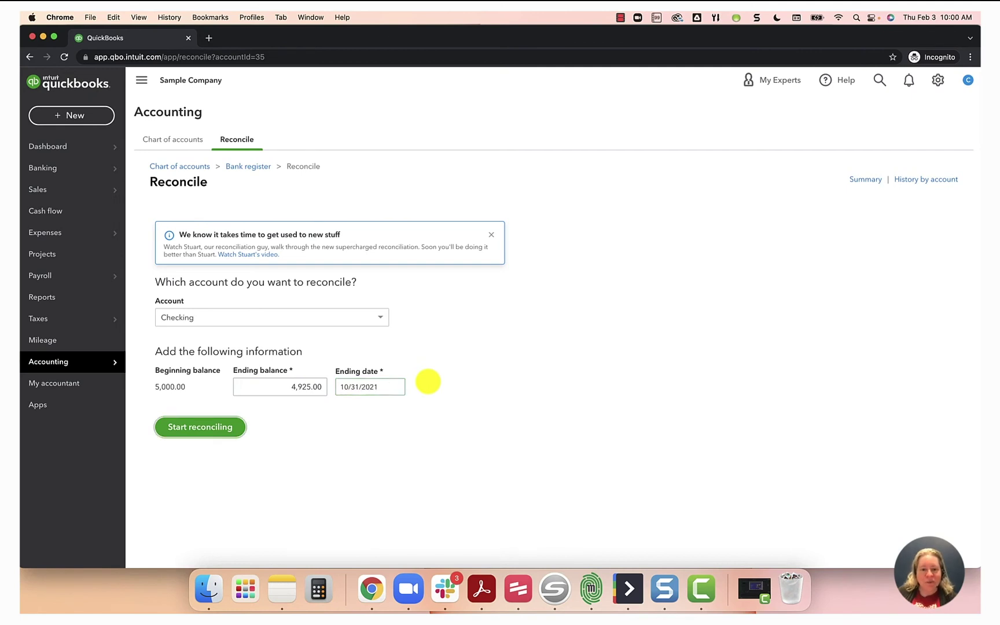
{"action": "left_click", "coordinate": [208, 428]}
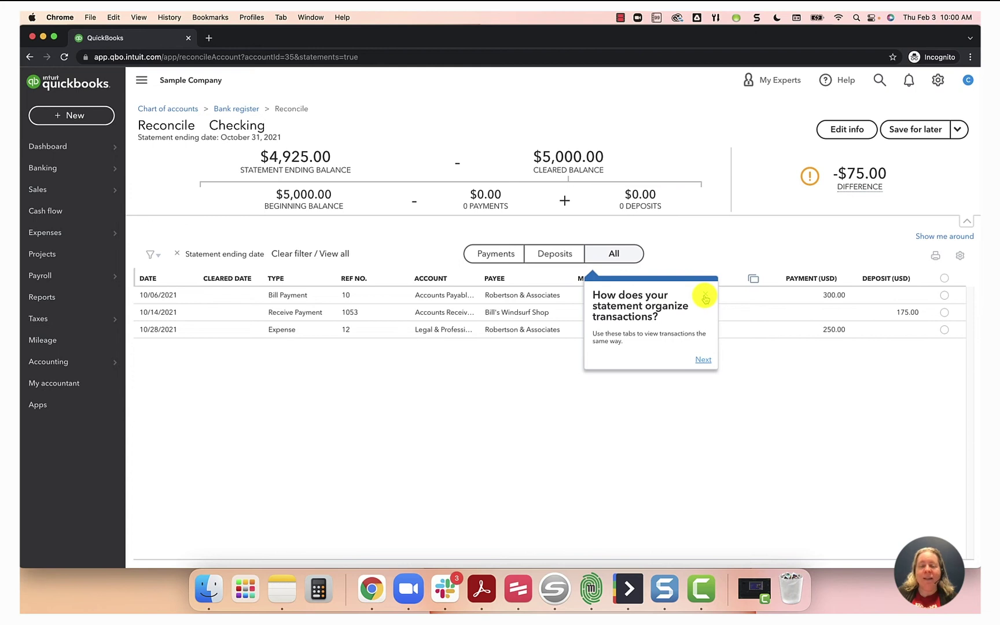
Step: Dismiss all guided-tour tips, choosing not to show them again
{"action": "left_click", "coordinate": [705, 296]}
{"action": "left_click", "coordinate": [825, 280]}
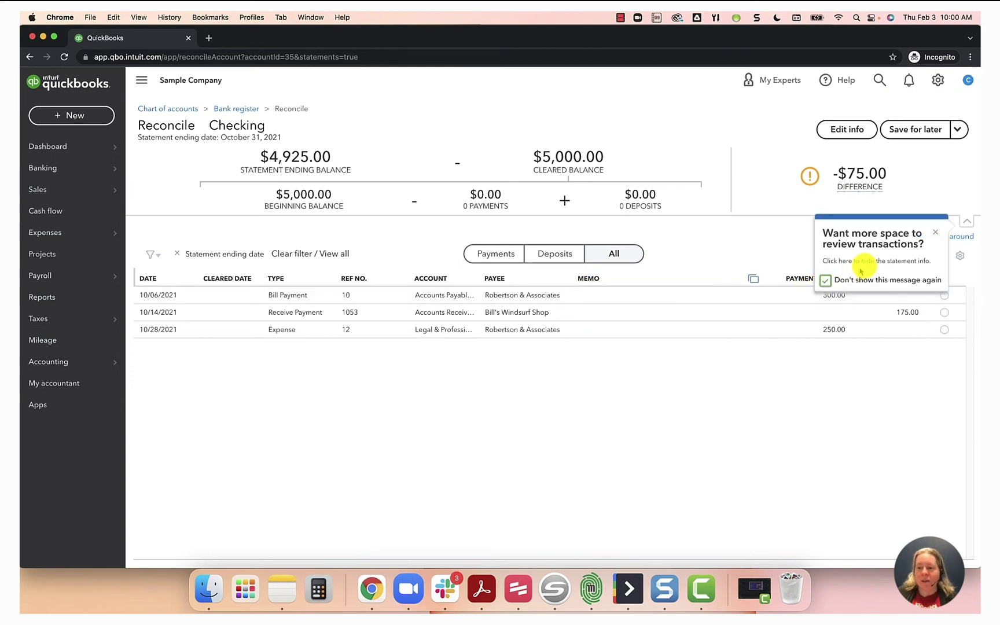
{"action": "left_click", "coordinate": [935, 231]}
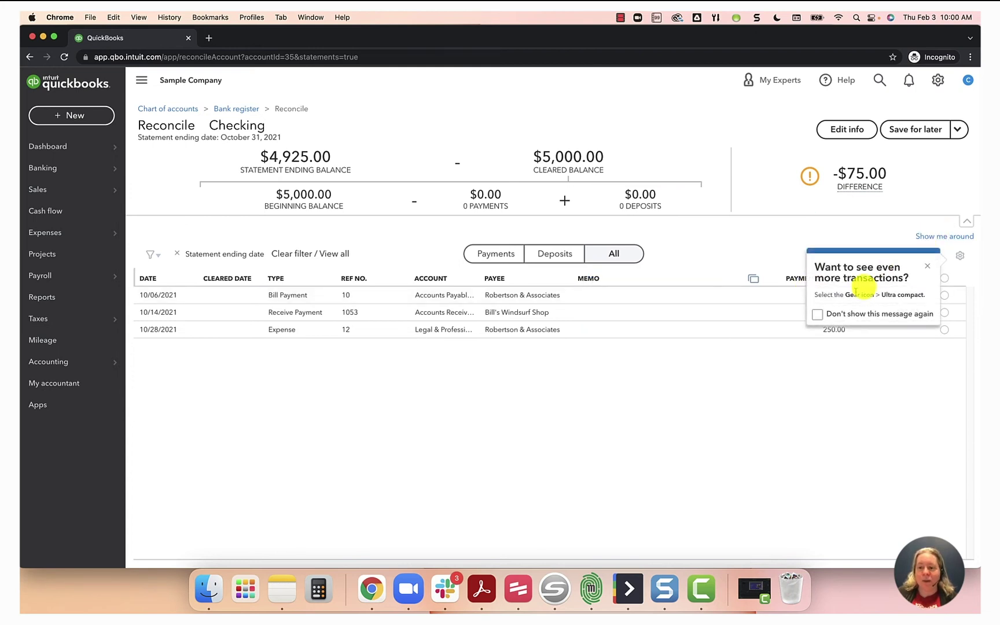
{"action": "left_click", "coordinate": [817, 314]}
{"action": "left_click", "coordinate": [926, 266]}
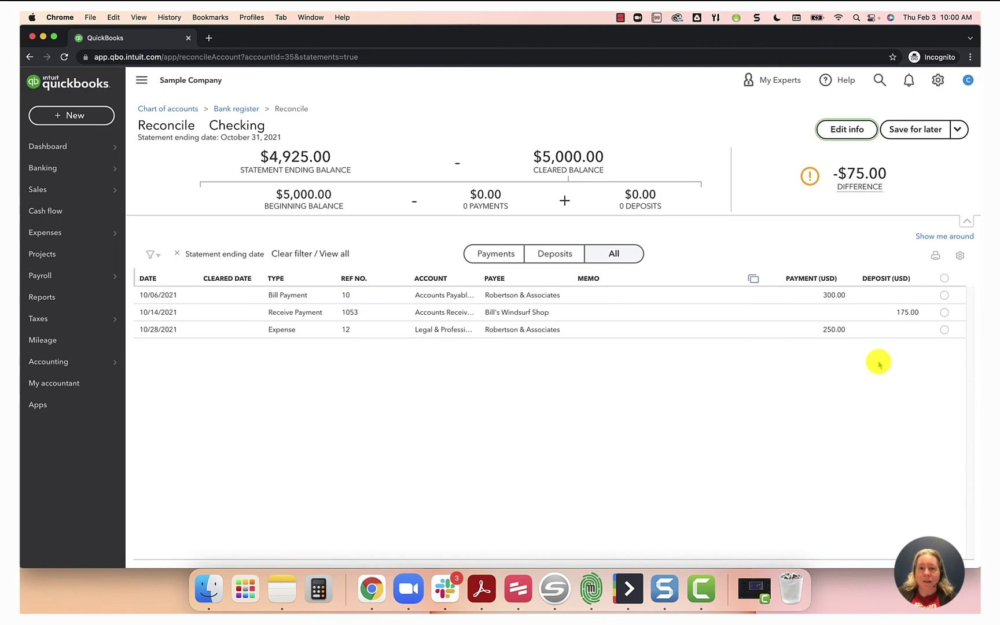
Step: Check the statement and clear the 10/14 $175.00 deposit and 10/28 $250.00 expense
{"action": "key", "text": "super+Tab"}
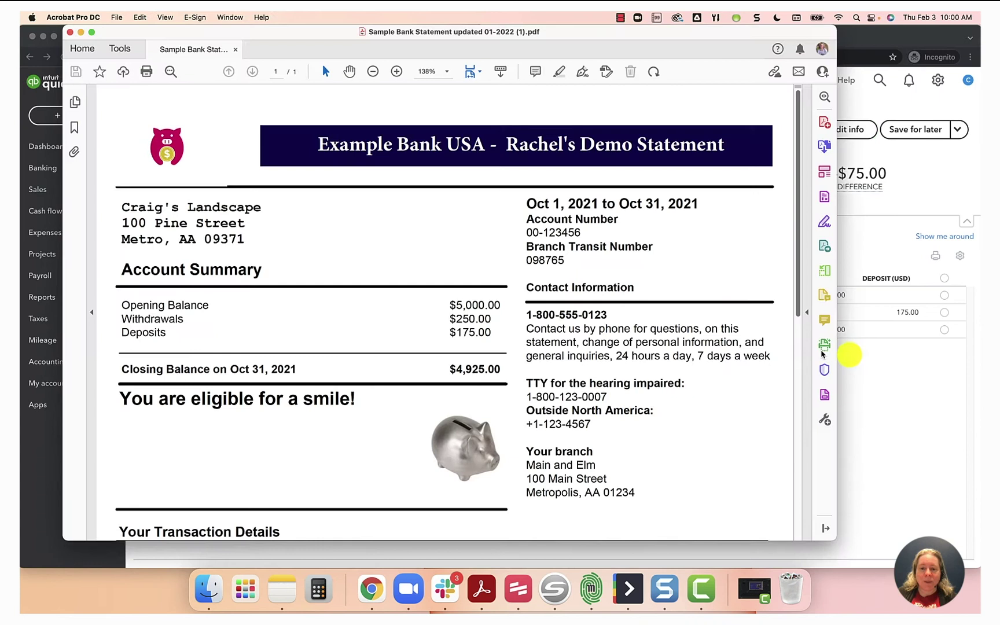
{"action": "scroll", "coordinate": [459, 371], "scroll_direction": "down", "scroll_amount": 3}
{"action": "scroll", "coordinate": [459, 370], "scroll_direction": "down", "scroll_amount": 3}
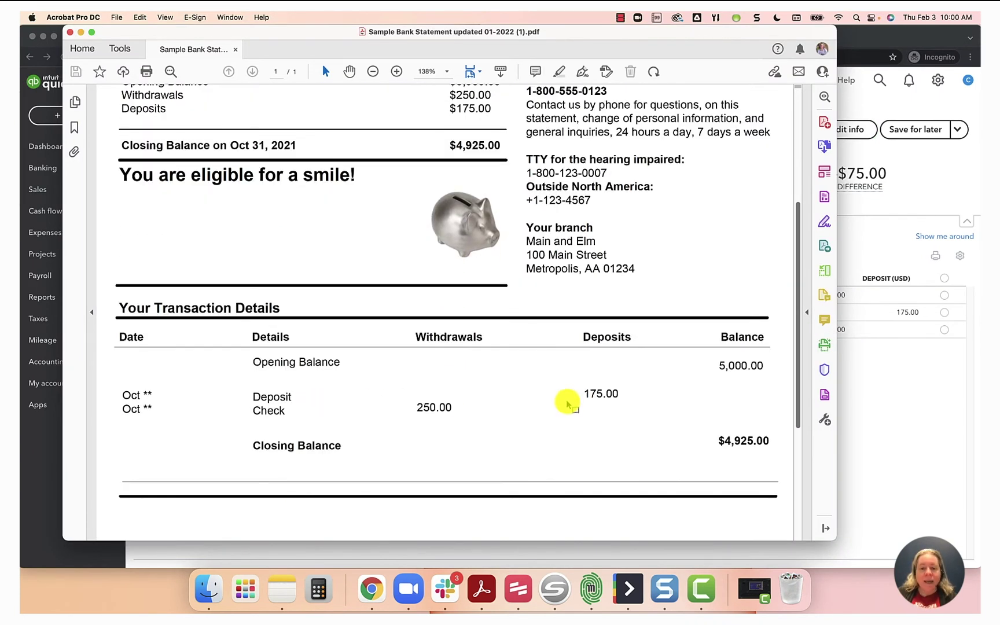
{"action": "left_click", "coordinate": [920, 398]}
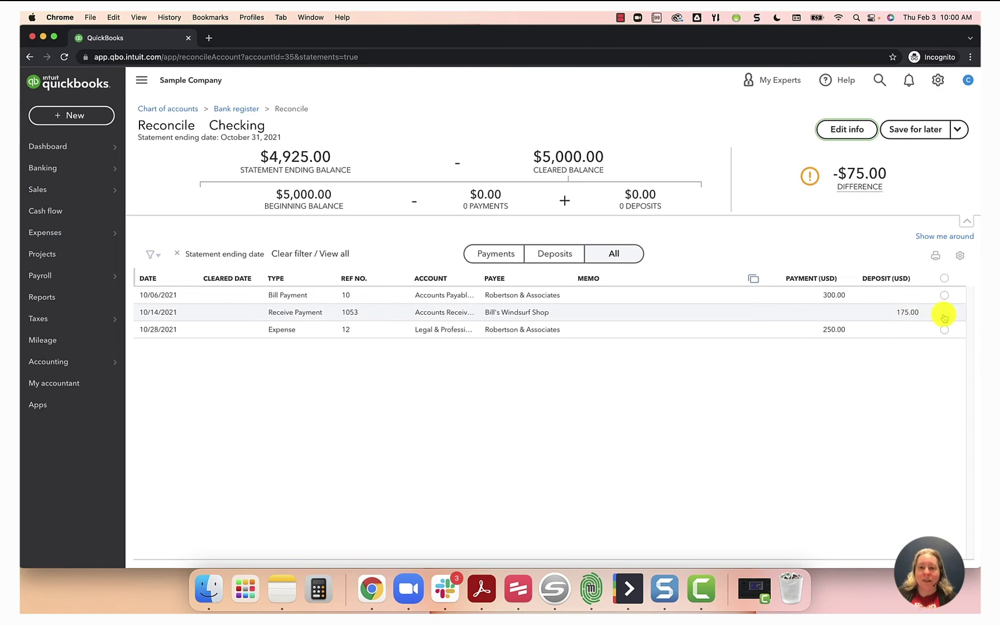
{"action": "left_click", "coordinate": [944, 314]}
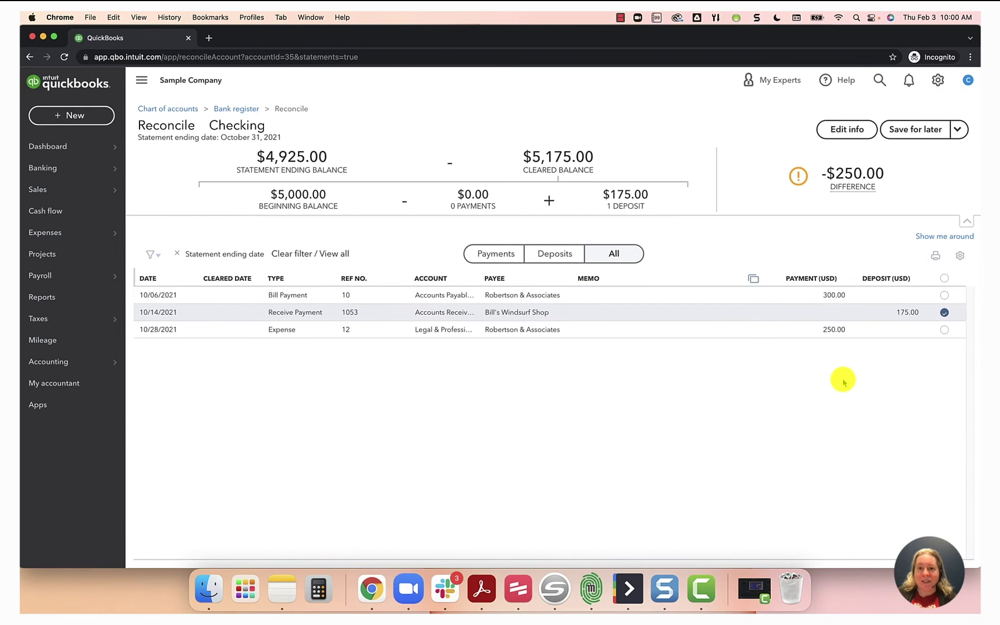
{"action": "key", "text": "super+Tab"}
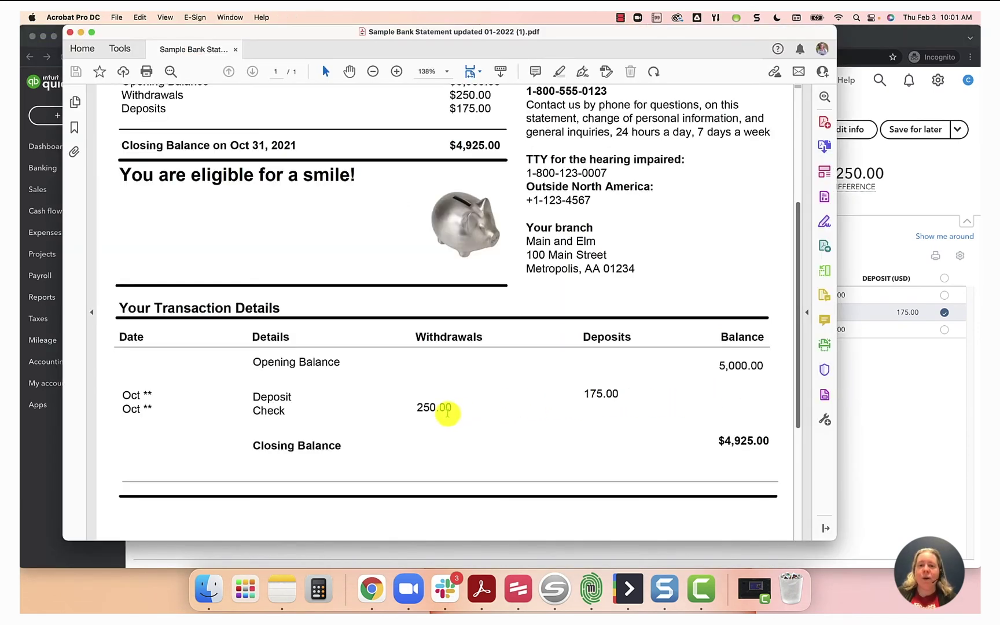
{"action": "key", "text": "super+Tab"}
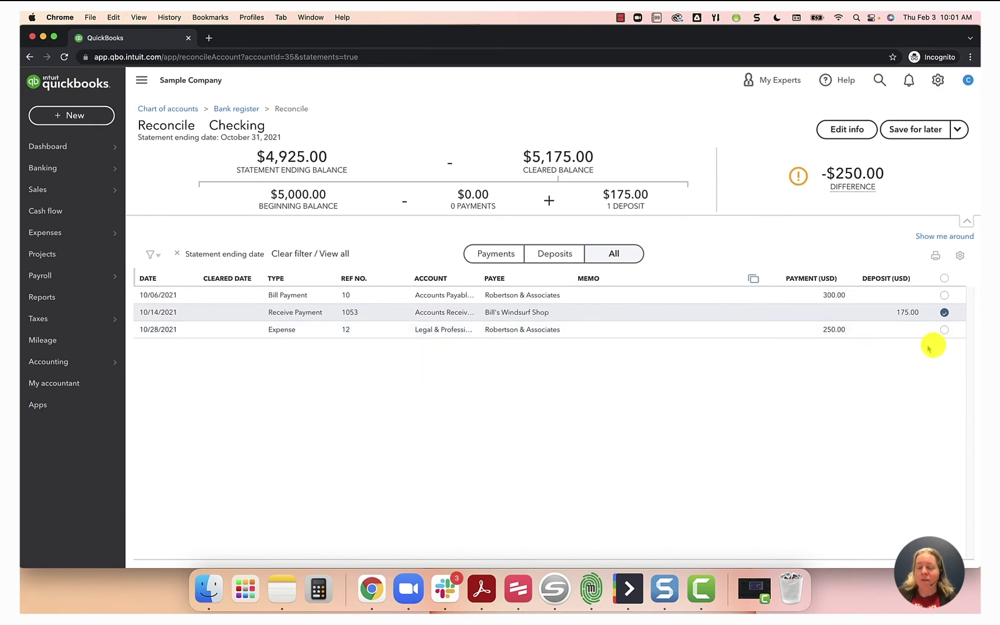
{"action": "left_click", "coordinate": [945, 331]}
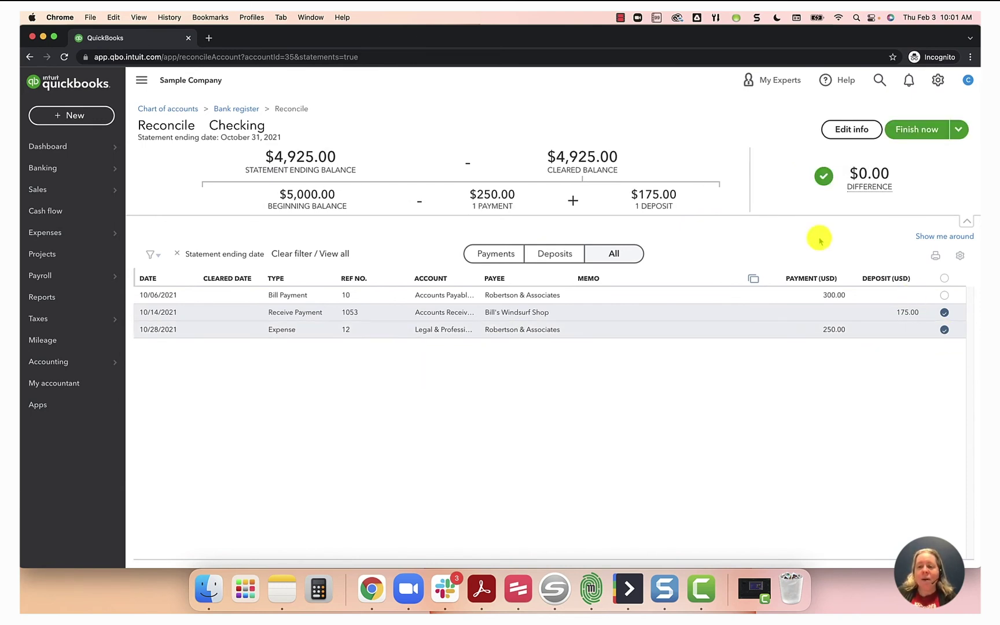
Step: Review the balanced reconciliation, with the $4,925.00 cleared balance matching the statement
{"action": "mouse_move", "coordinate": [850, 173]}
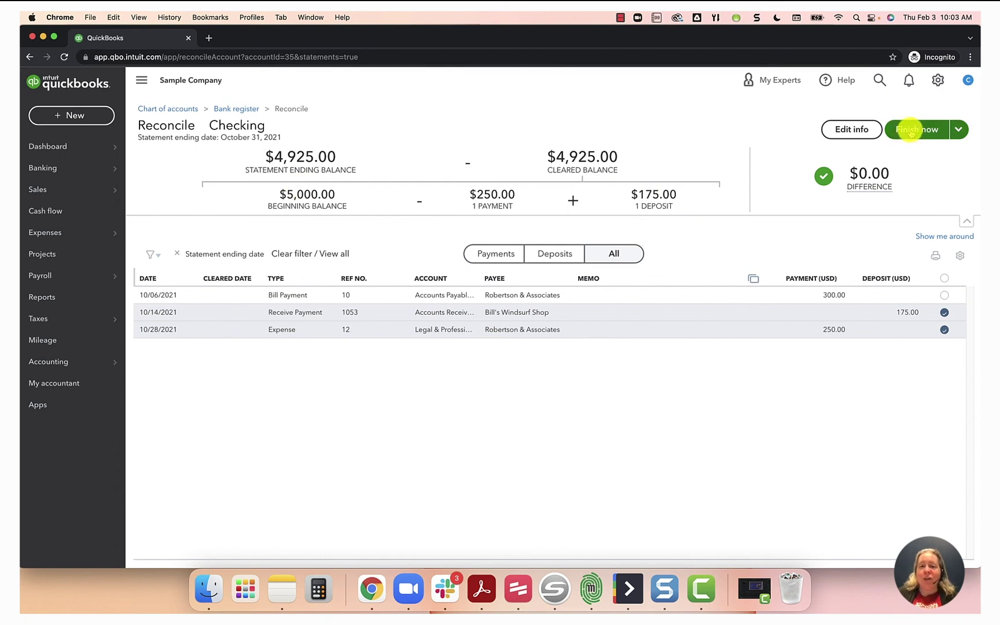
Step: Finish the Checking reconciliation and close the confirmation dialog
{"action": "left_click", "coordinate": [910, 130]}
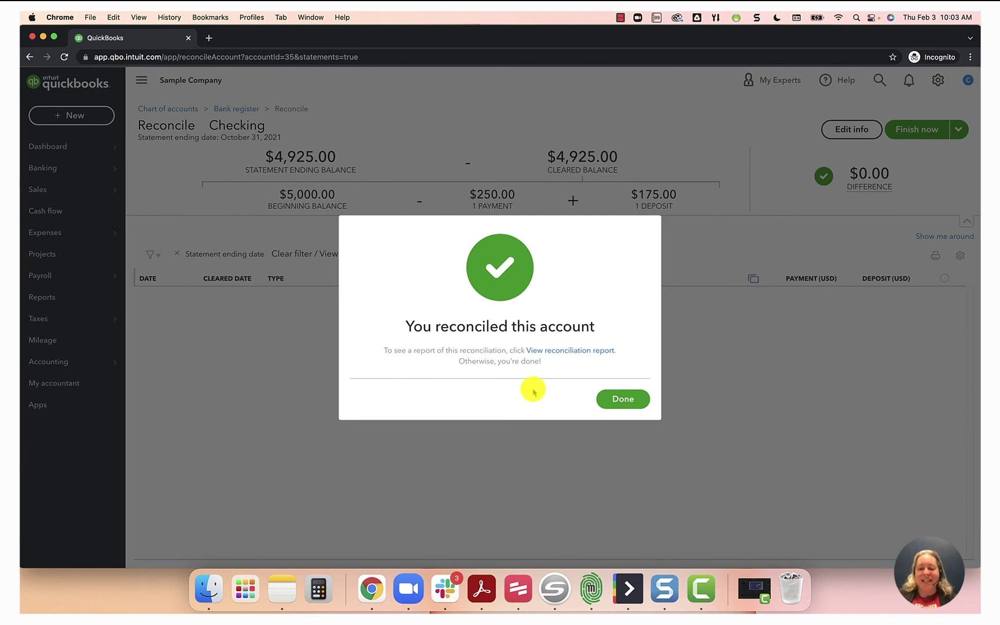
{"action": "left_click", "coordinate": [621, 399]}
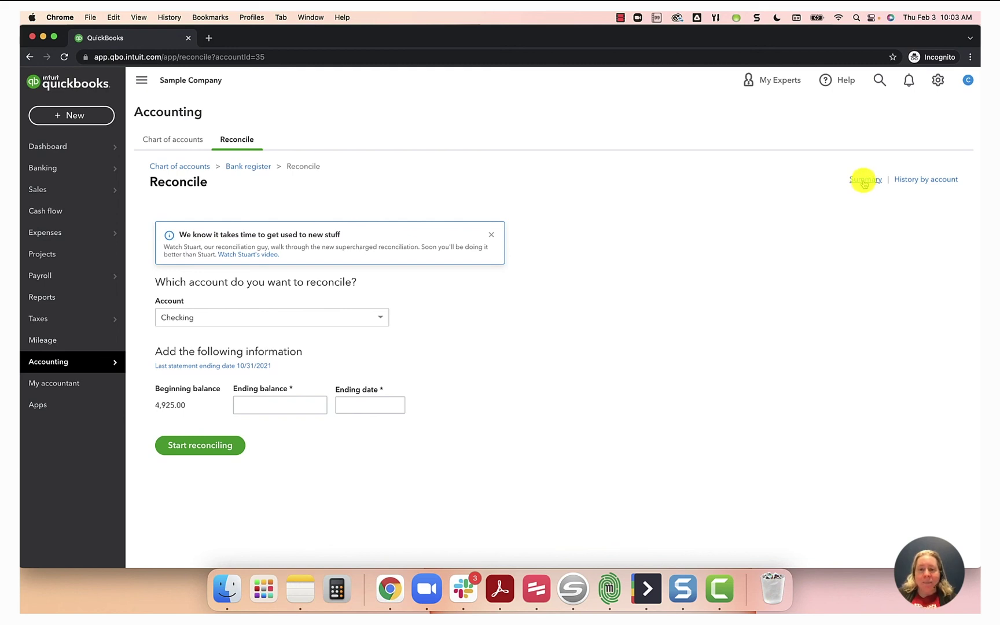
Step: Open the Reconciliation summary for Checking's 10/31/2021 statement
{"action": "left_click", "coordinate": [865, 181]}
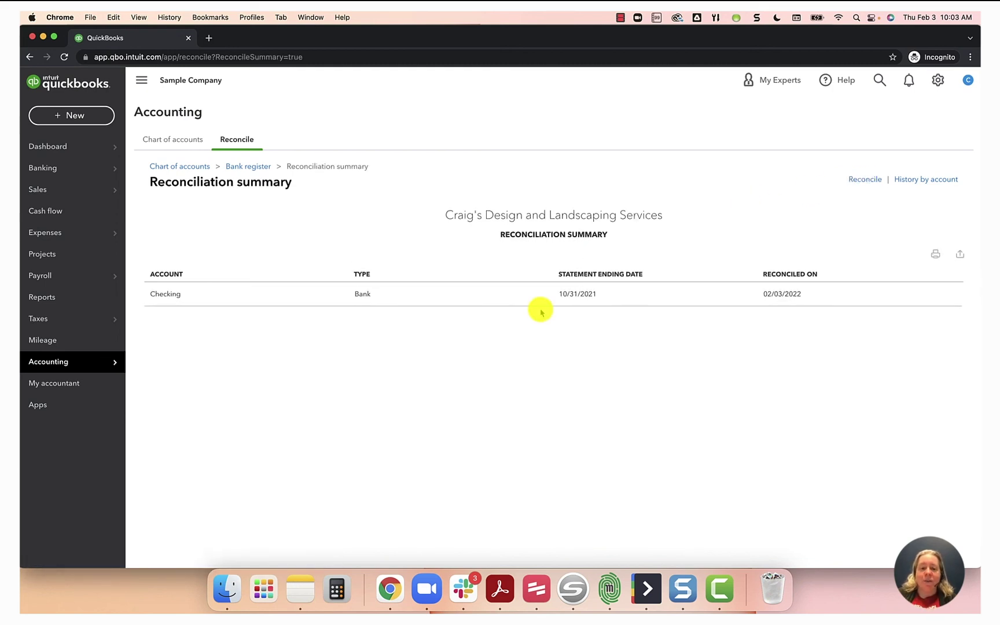